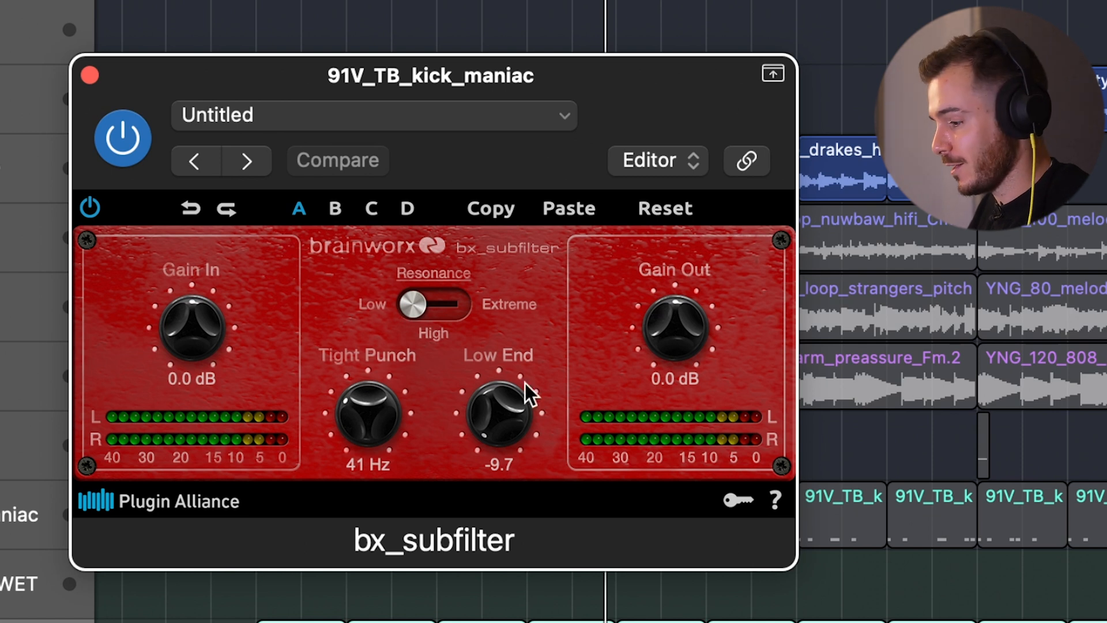
# - Set the kick's bx_subfilter Tight Punch to 44 Hz and Low End to -9.1, keeping Resonance on Low
pyautogui.moveTo(507, 402); pyautogui.dragTo(518, 481)
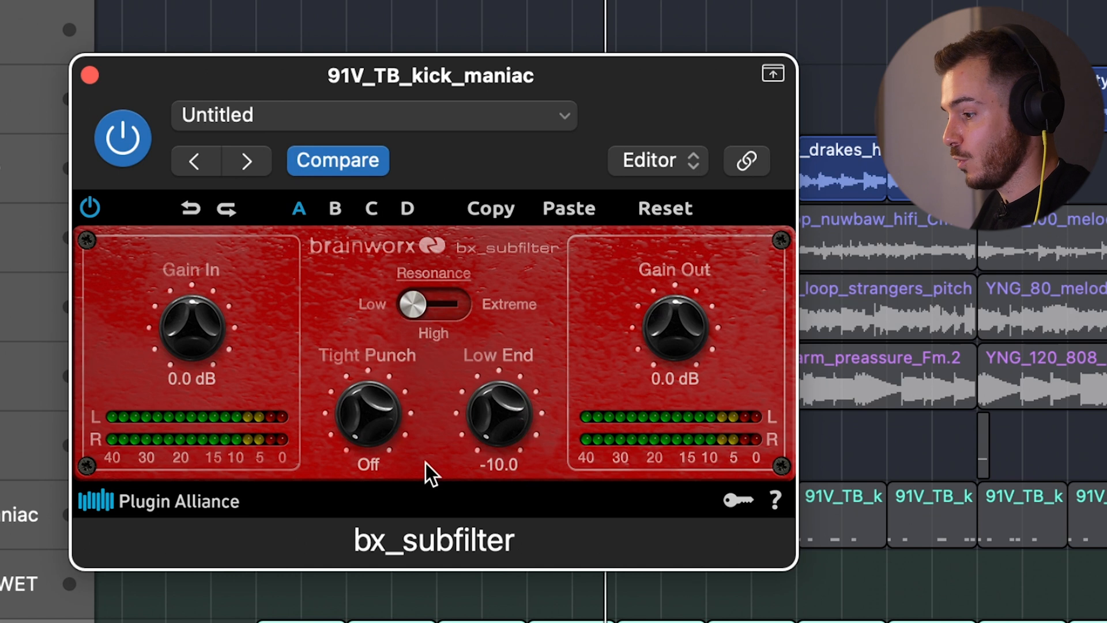
pyautogui.moveTo(438, 296); pyautogui.dragTo(383, 300)
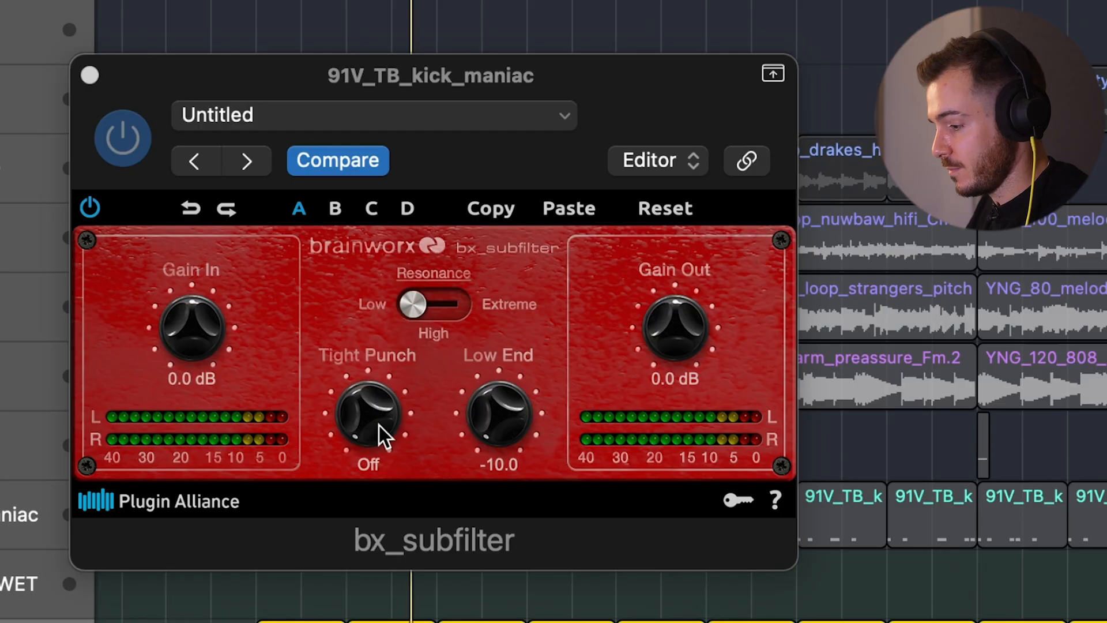
pyautogui.moveTo(379, 424); pyautogui.dragTo(382, 341)
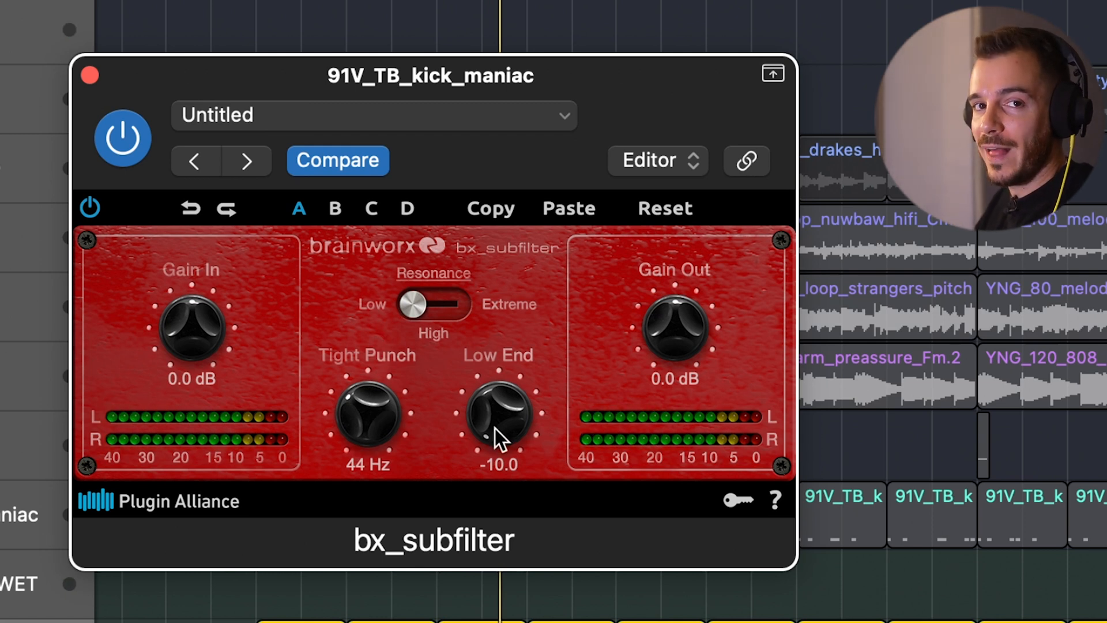
pyautogui.moveTo(495, 428)
pyautogui.mouseDown()
pyautogui.moveTo(486, 355)
pyautogui.moveTo(487, 410)
pyautogui.mouseUp()
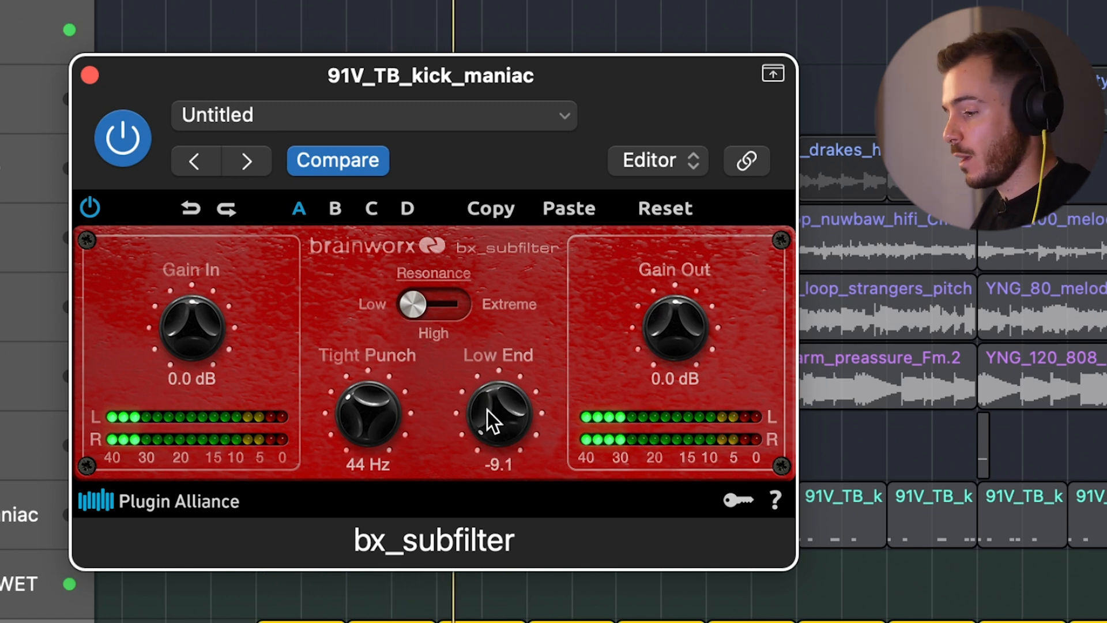
# - Lower the subfilter's Low End to -9.9 and compare the kick with the effect bypassed and active
pyautogui.click(90, 208)
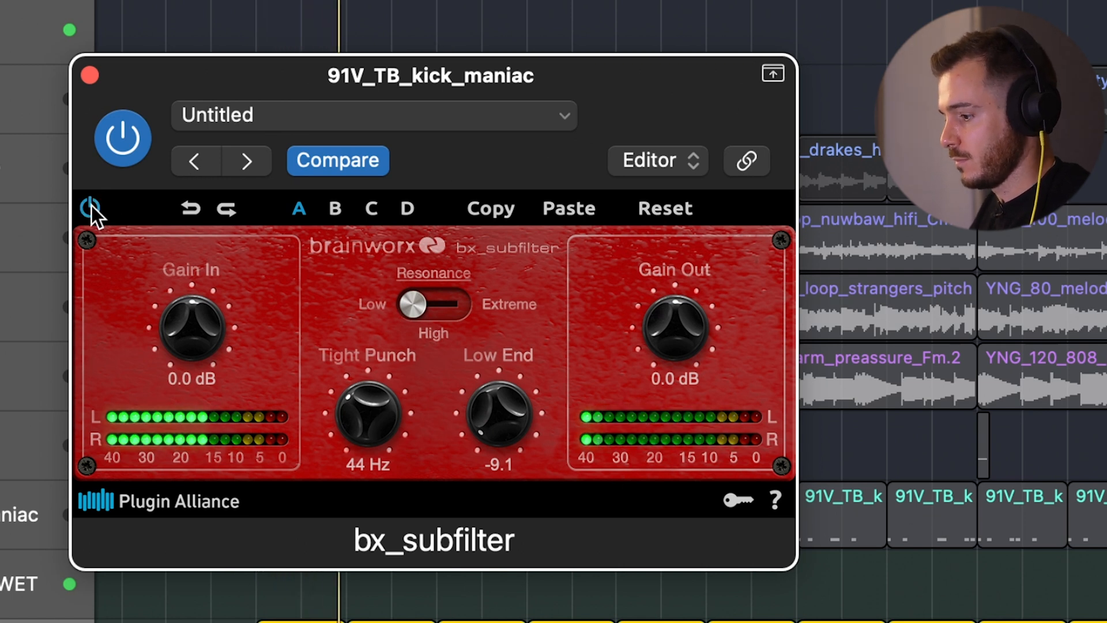
pyautogui.click(90, 208)
pyautogui.moveTo(485, 397); pyautogui.dragTo(485, 407)
pyautogui.click(92, 209)
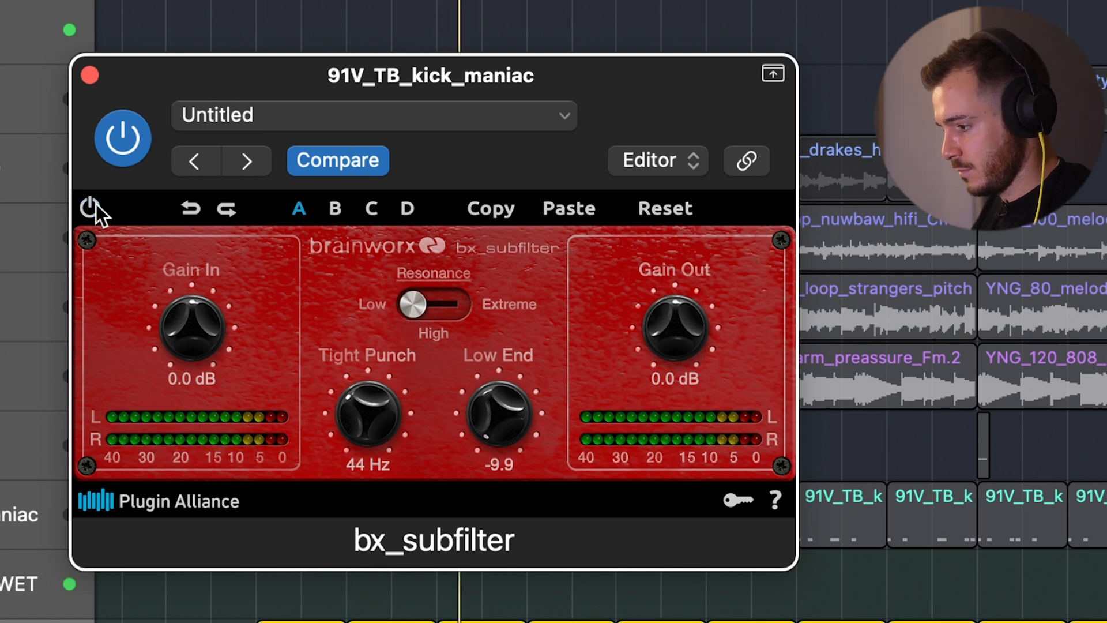
pyautogui.click(91, 209)
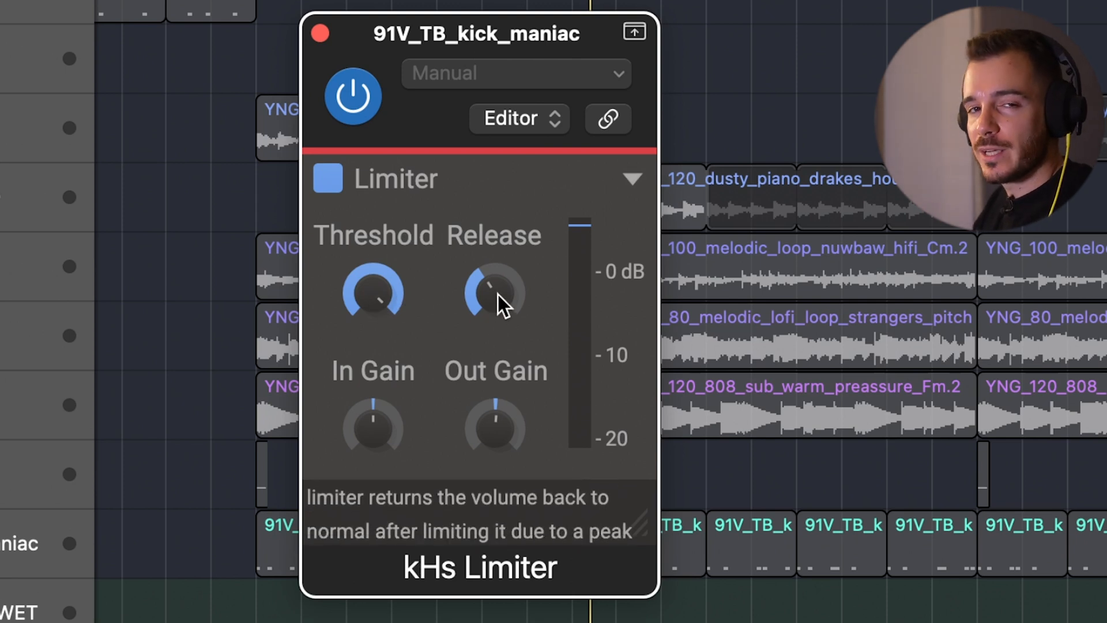
# - Set the kick limiter's release to 1.00 ms and lower its threshold to about -8 dB during playback
pyautogui.press('space')
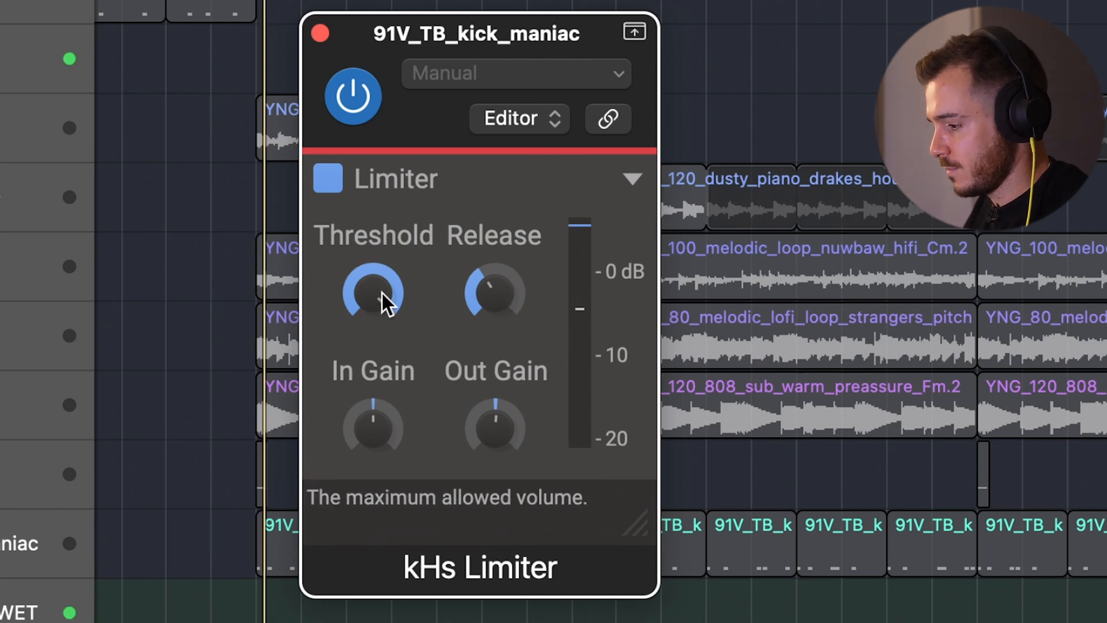
pyautogui.moveTo(372, 285); pyautogui.dragTo(373, 312)
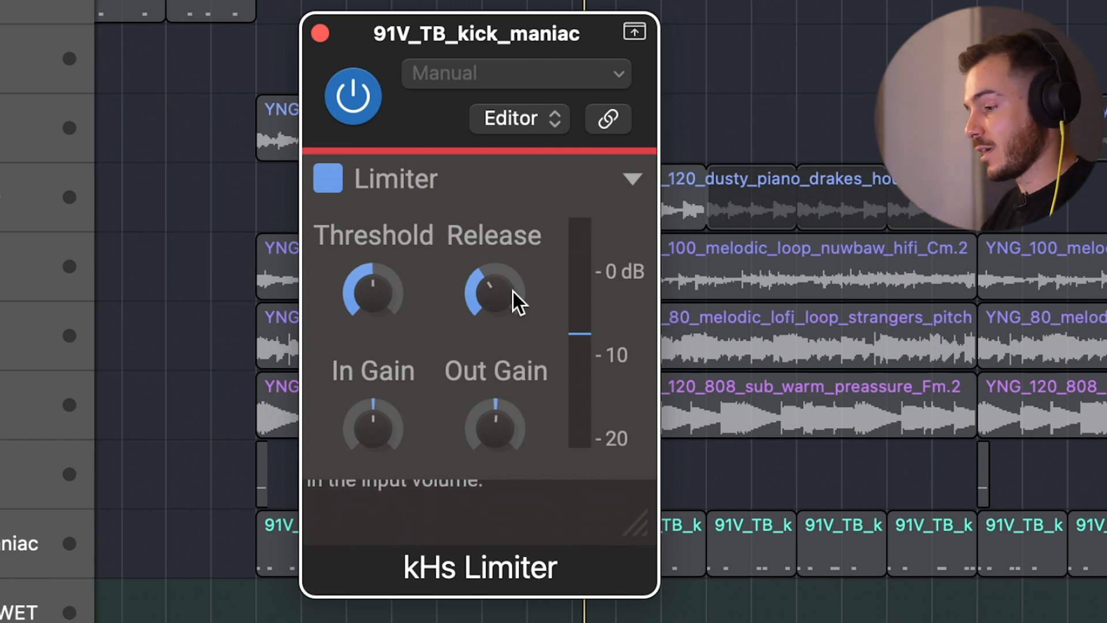
pyautogui.press('space')
pyautogui.moveTo(514, 291); pyautogui.dragTo(513, 323)
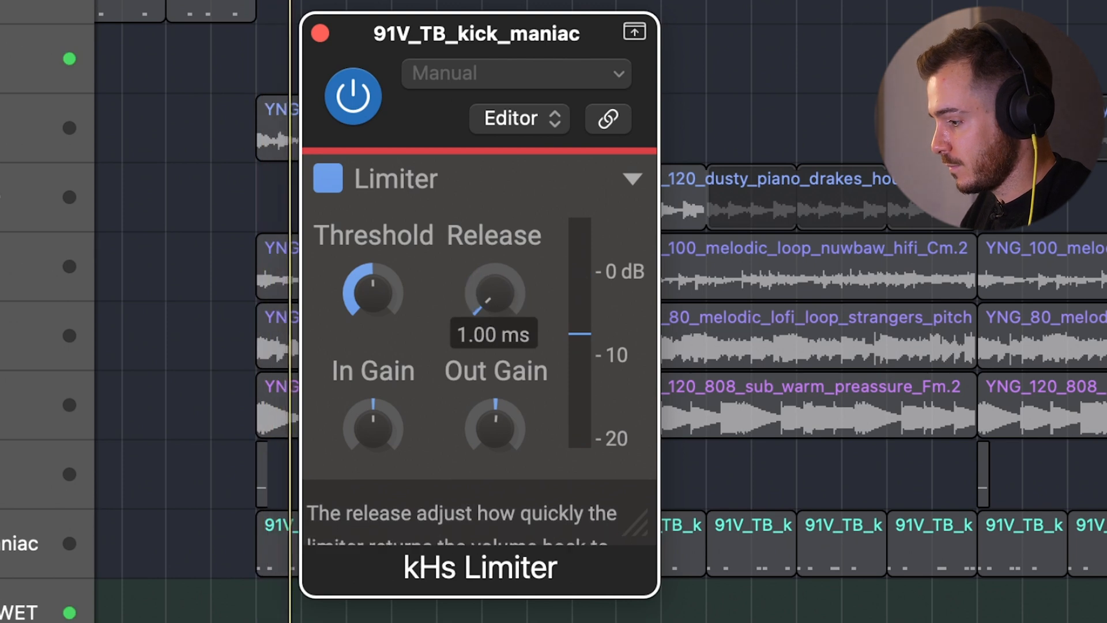
pyautogui.moveTo(373, 291); pyautogui.dragTo(373, 305)
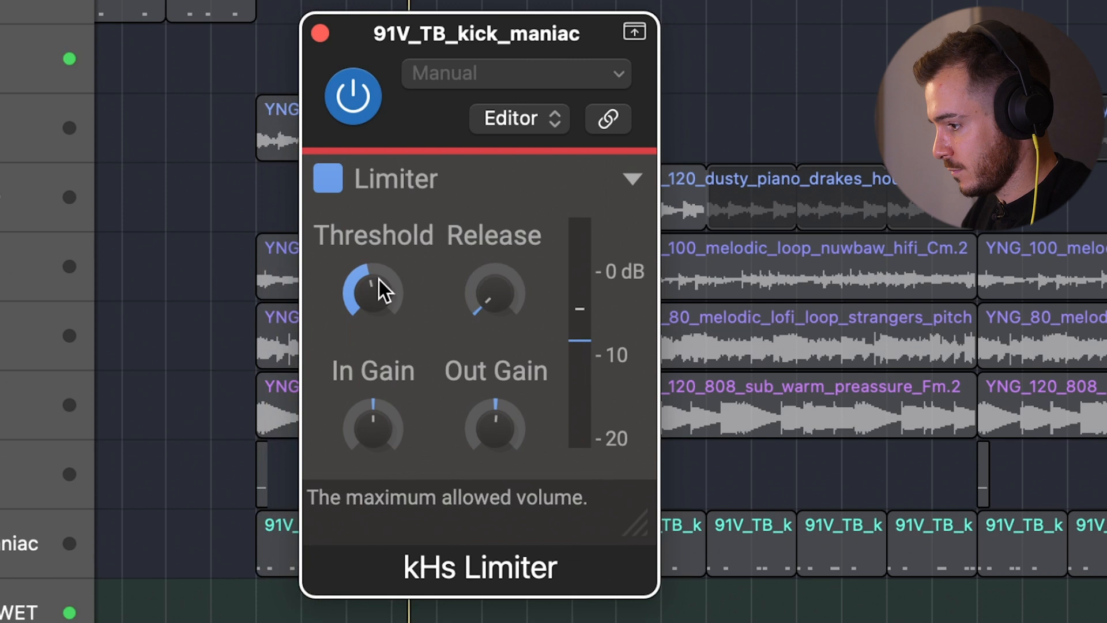
# - Compare the kick with the limiter bypassed and active, and close the limiter
pyautogui.click(353, 97)
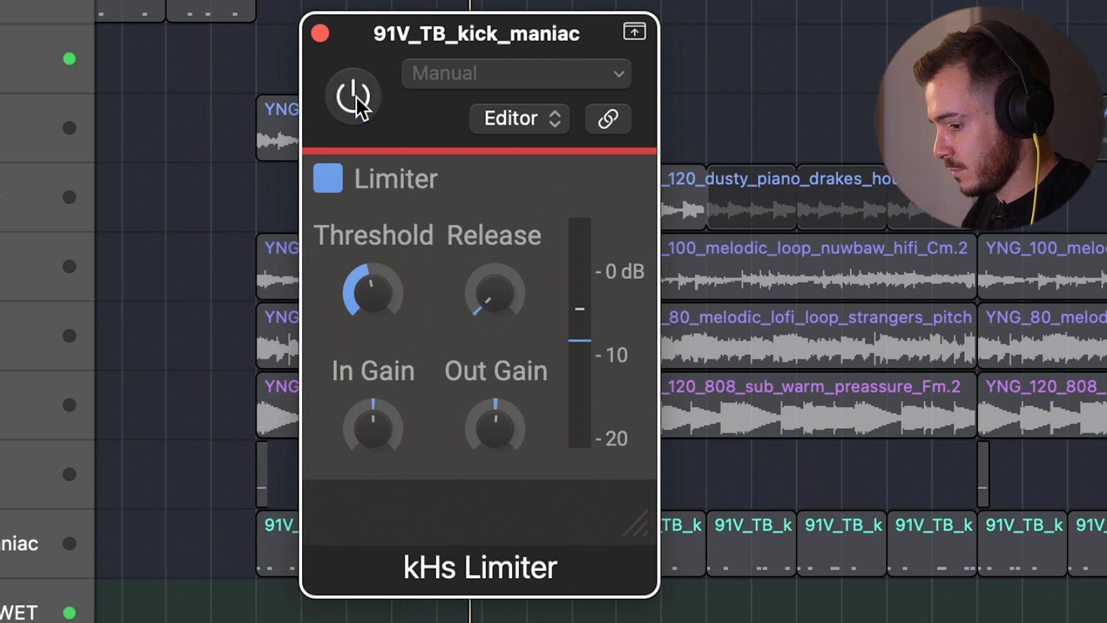
pyautogui.click(353, 96)
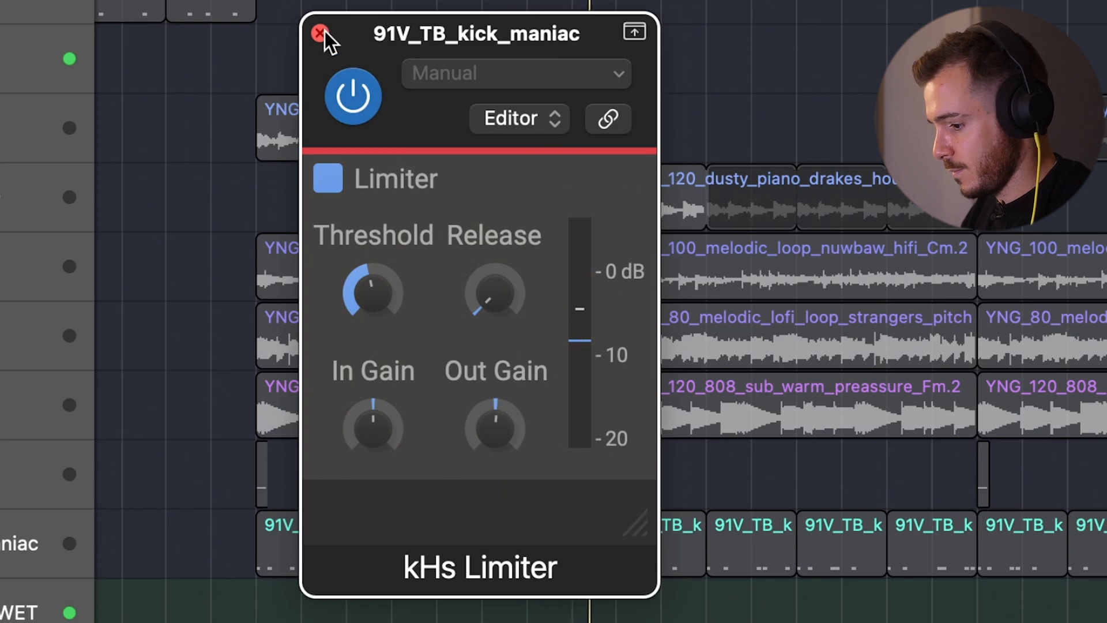
pyautogui.click(322, 32)
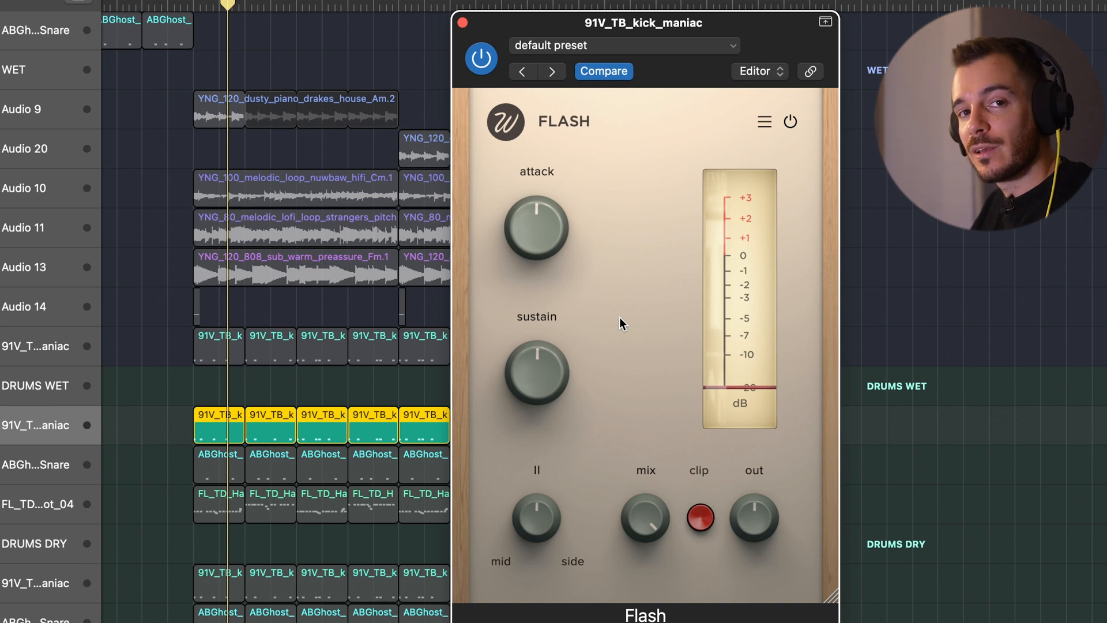
# - Raise the kick's sustain slightly above centre in Flash, comparing the sound with the effect bypassed
pyautogui.moveTo(538, 374); pyautogui.dragTo(517, 352)
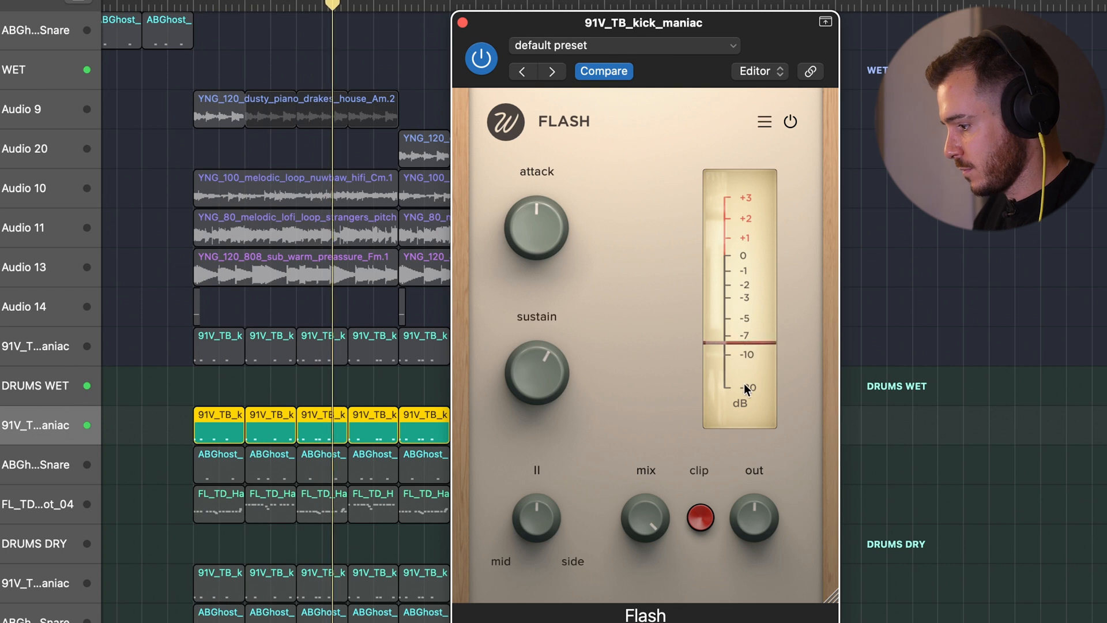
pyautogui.click(791, 123)
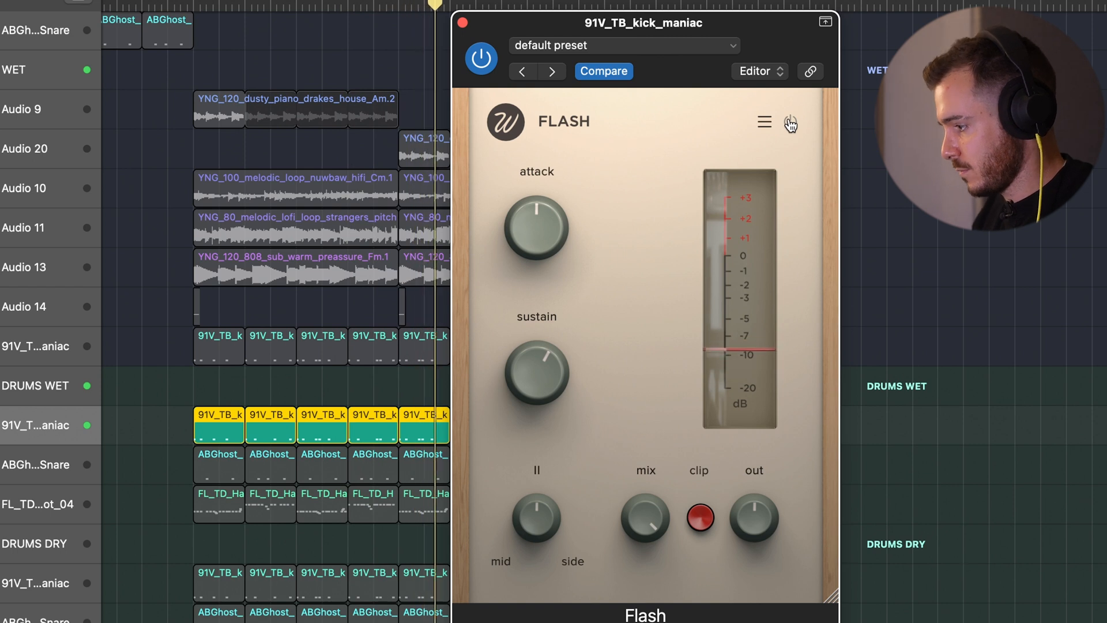
pyautogui.click(790, 124)
pyautogui.moveTo(539, 376); pyautogui.dragTo(538, 363)
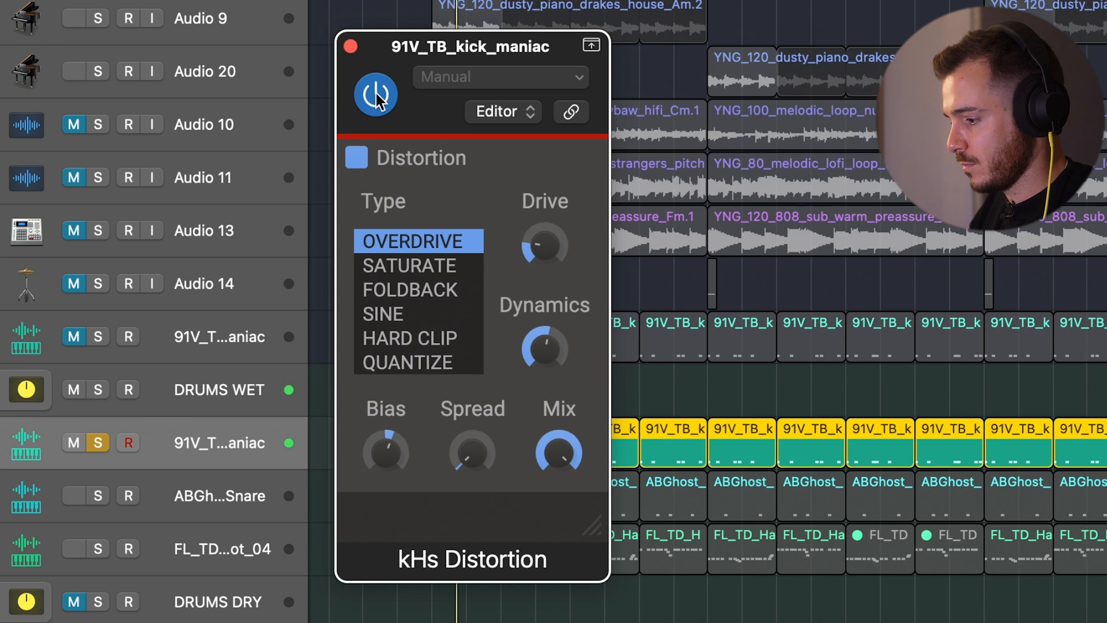
# - Raise the kick distortion's Drive to +0.65 dB with the Overdrive type, comparing the sound against bypass
pyautogui.moveTo(541, 247); pyautogui.dragTo(548, 249)
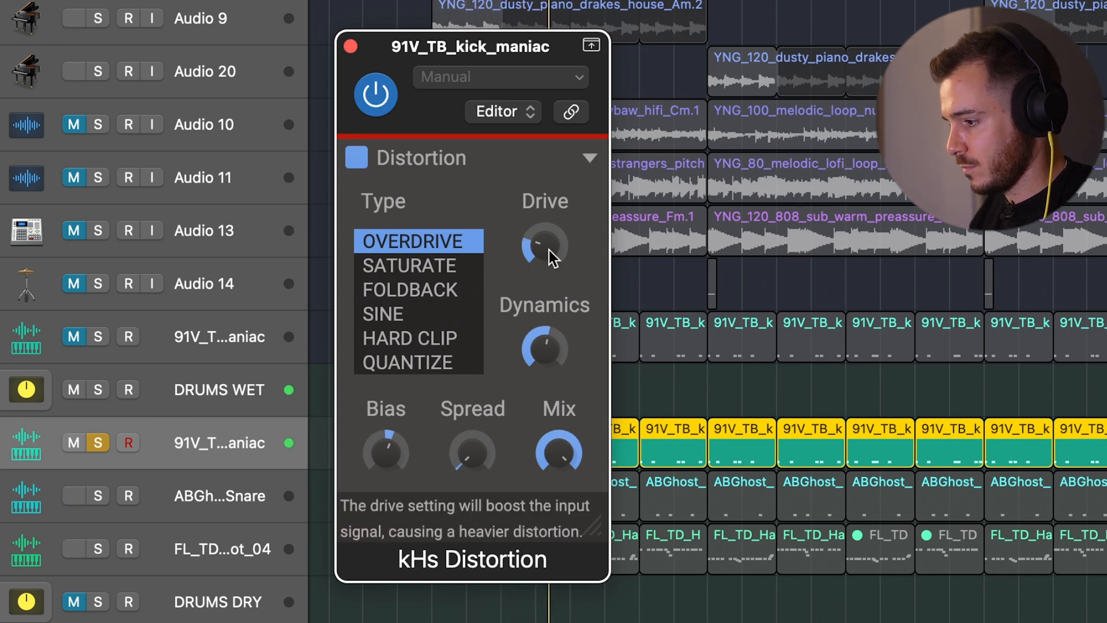
pyautogui.click(375, 95)
pyautogui.moveTo(541, 246); pyautogui.dragTo(541, 242)
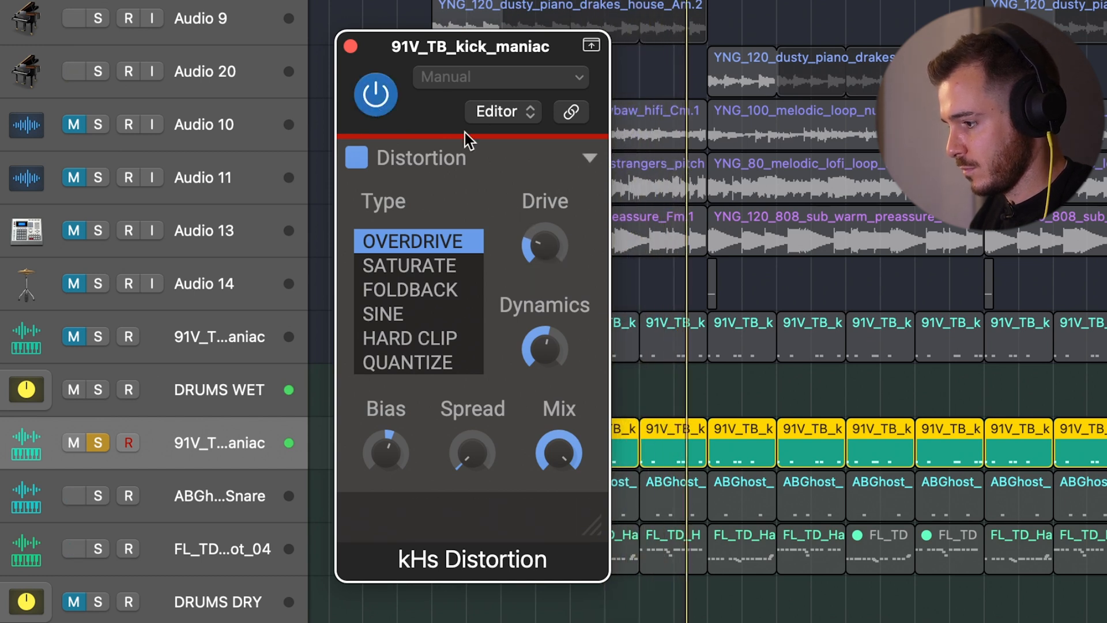
pyautogui.click(375, 95)
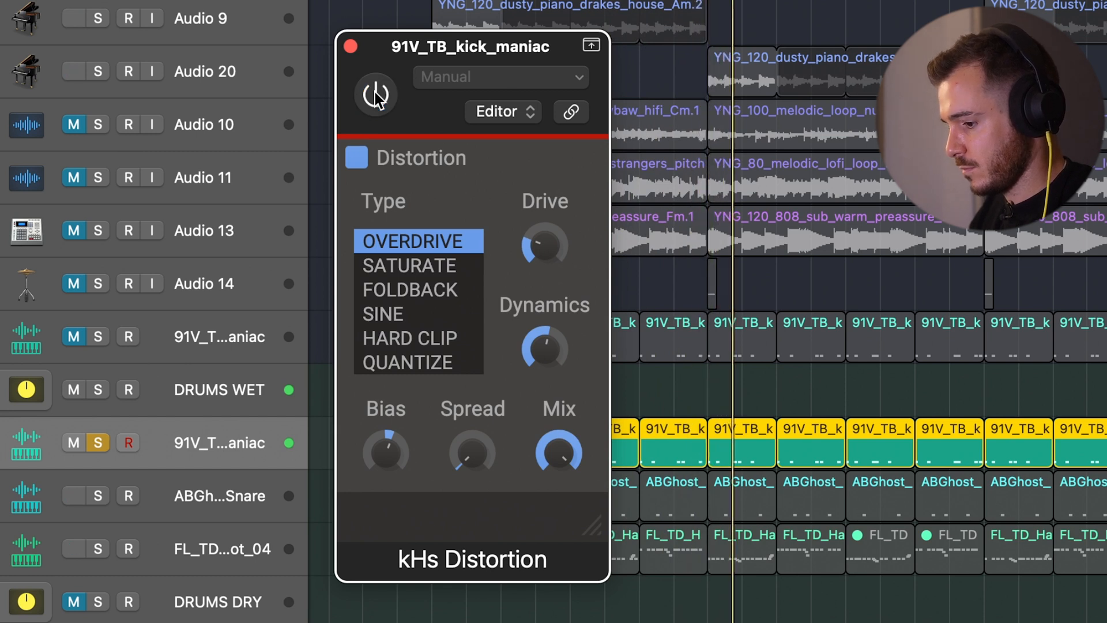
pyautogui.click(375, 95)
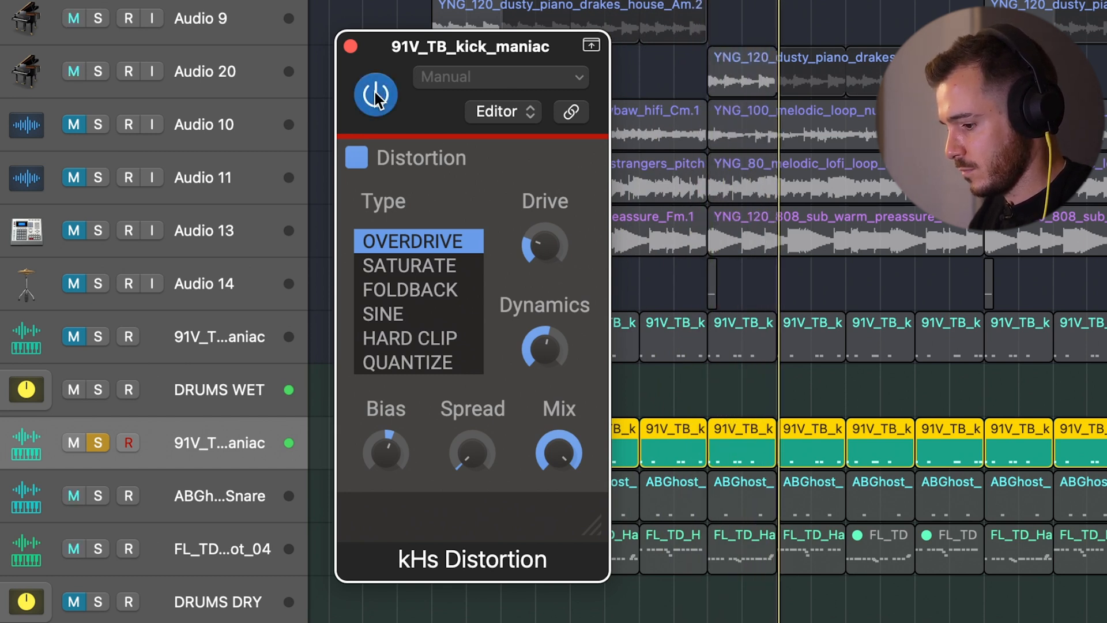
pyautogui.moveTo(541, 245); pyautogui.dragTo(541, 240)
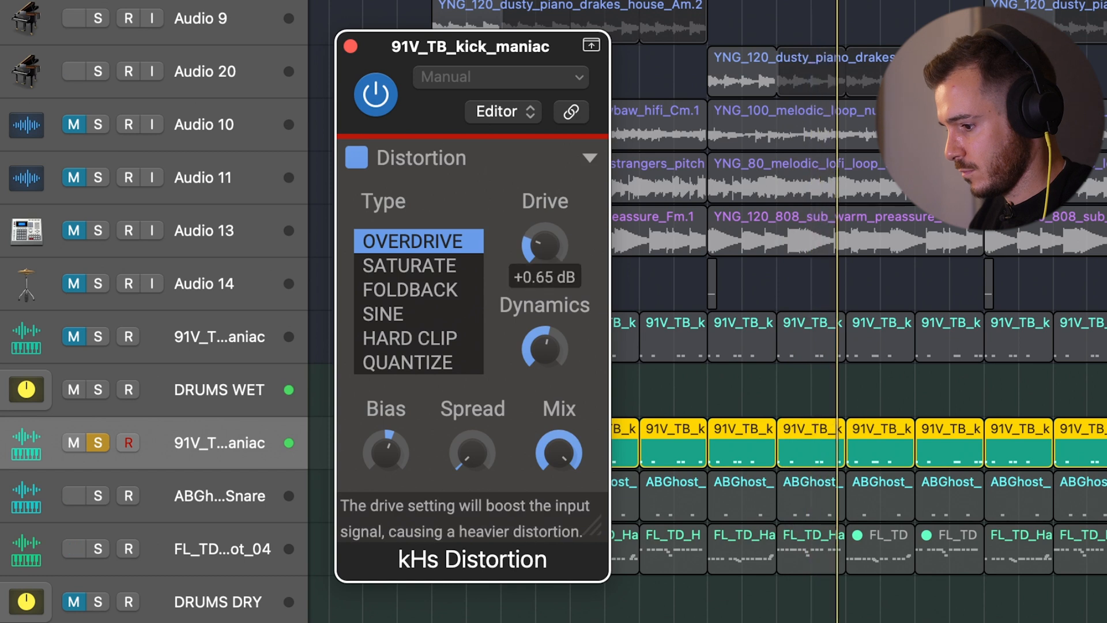
pyautogui.click(375, 97)
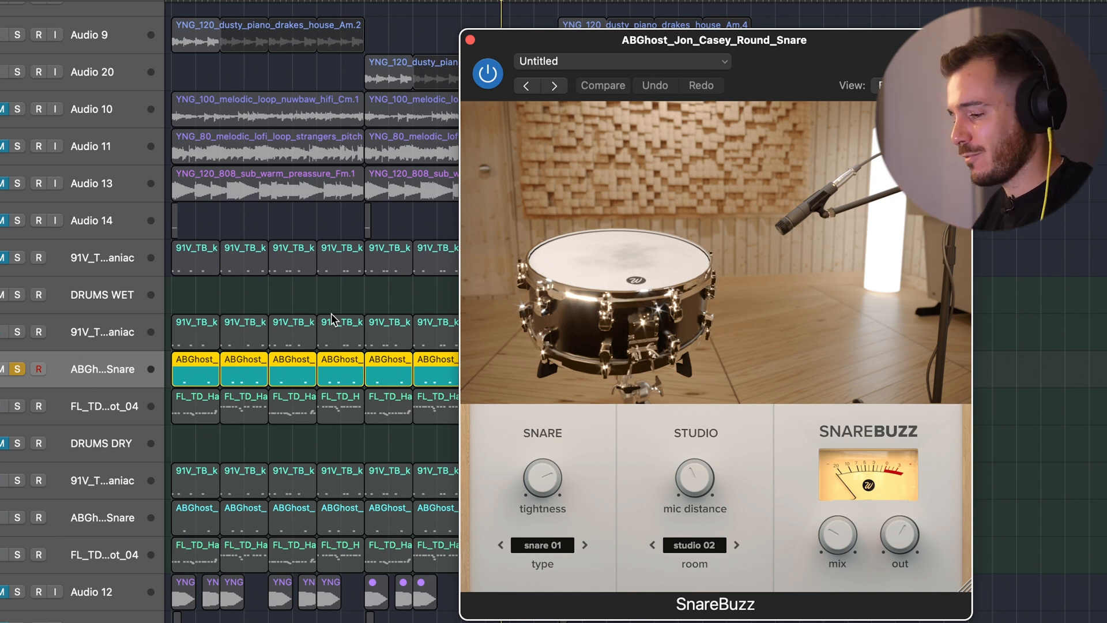
# - Reduce the SnareBuzz tightness and adjust the mic distance around 43.0 % while playing the soloed snare
pyautogui.press('space')
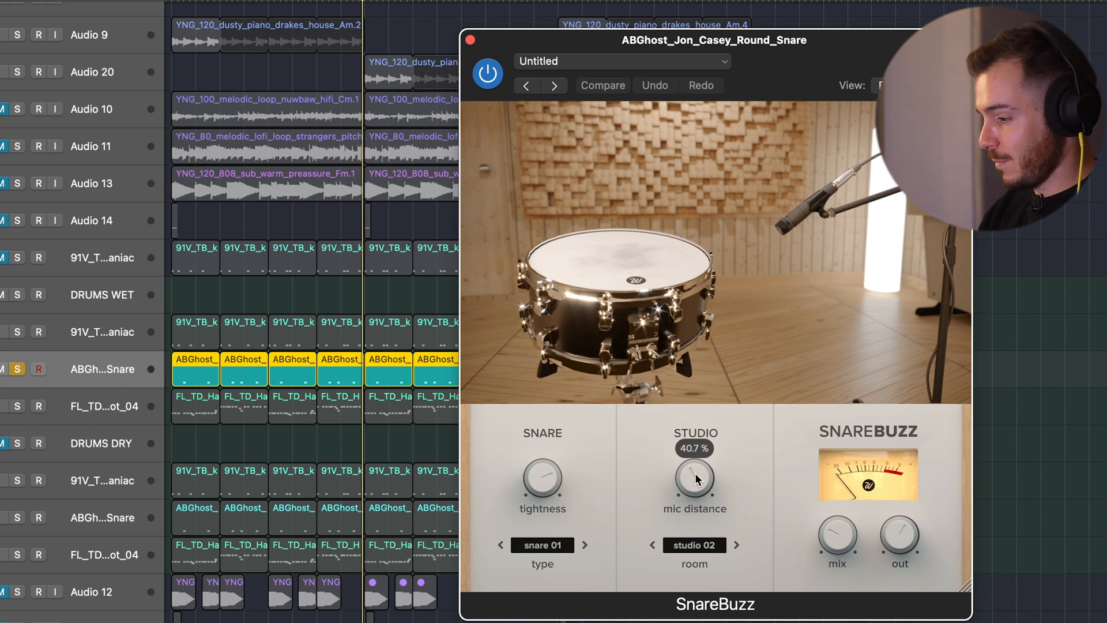
pyautogui.moveTo(696, 478); pyautogui.dragTo(699, 478)
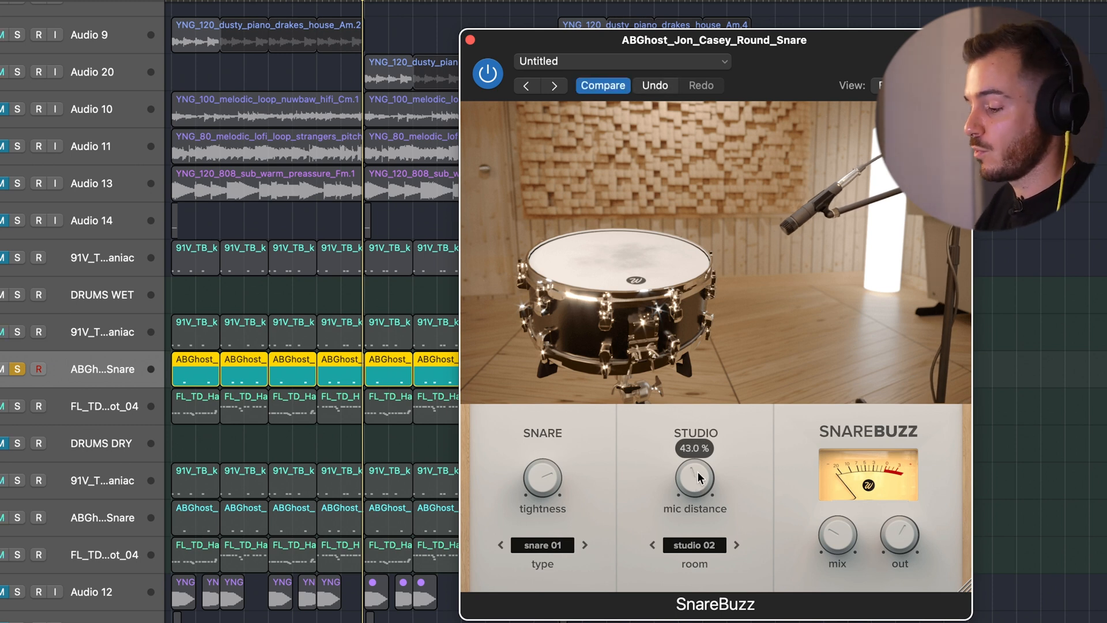
pyautogui.press('space')
pyautogui.moveTo(544, 477); pyautogui.dragTo(513, 468)
pyautogui.moveTo(705, 486)
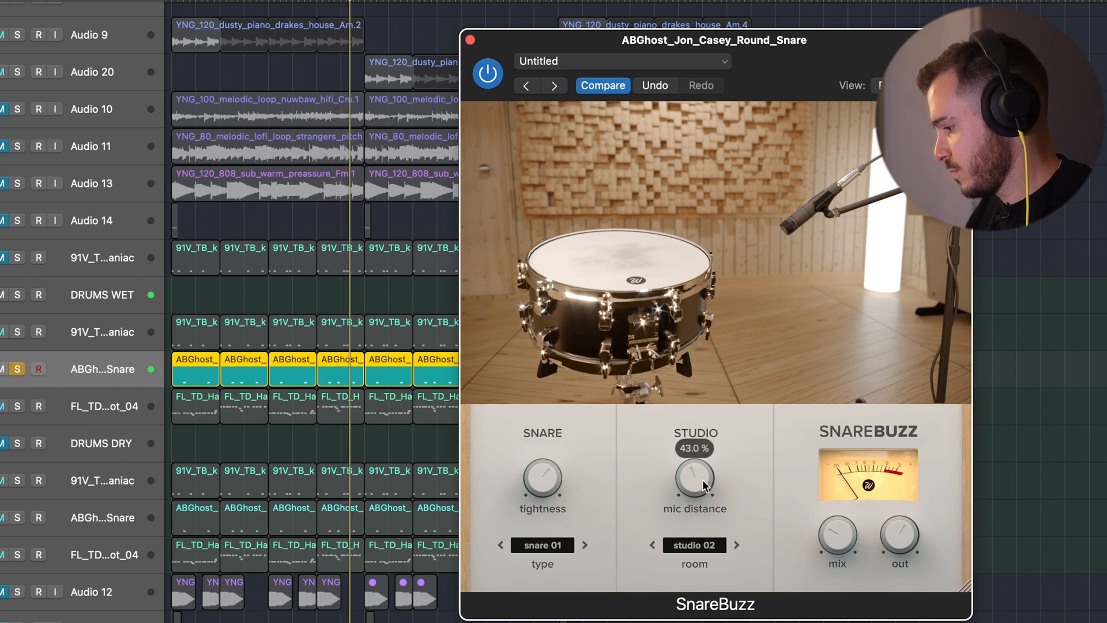
pyautogui.moveTo(705, 485)
pyautogui.mouseDown()
pyautogui.moveTo(687, 304)
pyautogui.moveTo(691, 569)
pyautogui.moveTo(692, 489)
pyautogui.mouseUp()
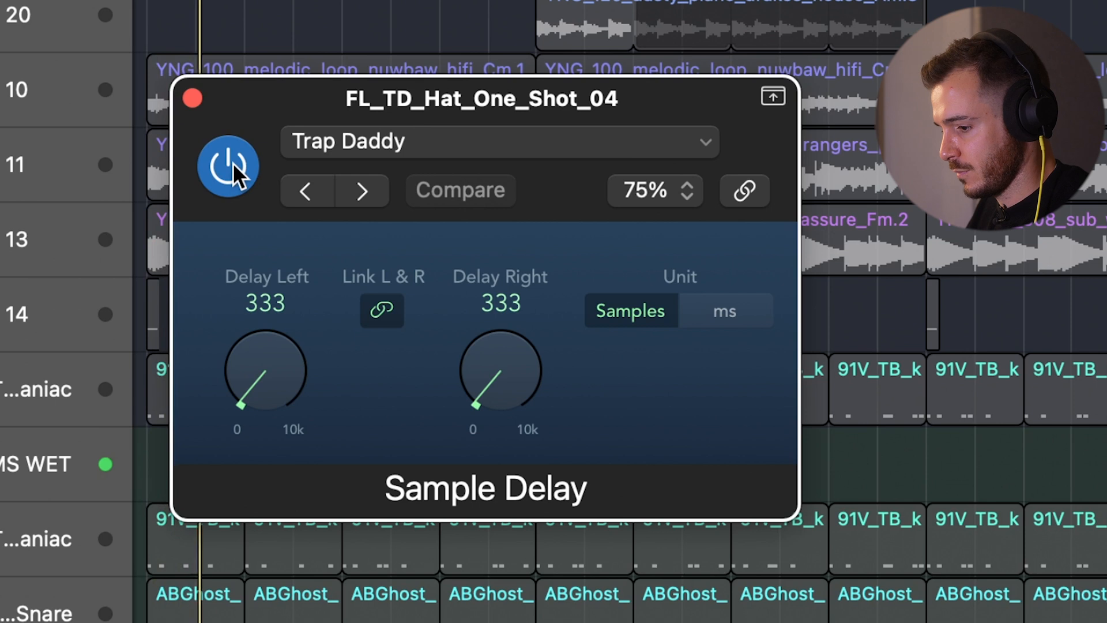
# - Compare the hi-hat with Sample Delay bypassed and active, and try a linked delay of 1309 samples before lowering it
pyautogui.click(233, 163)
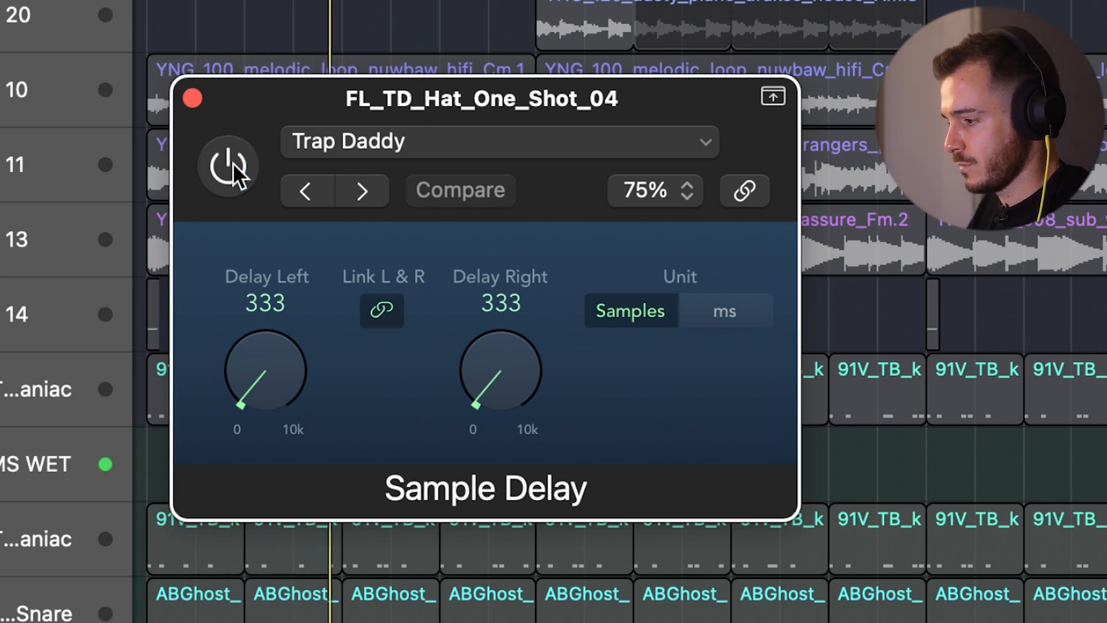
pyautogui.click(233, 163)
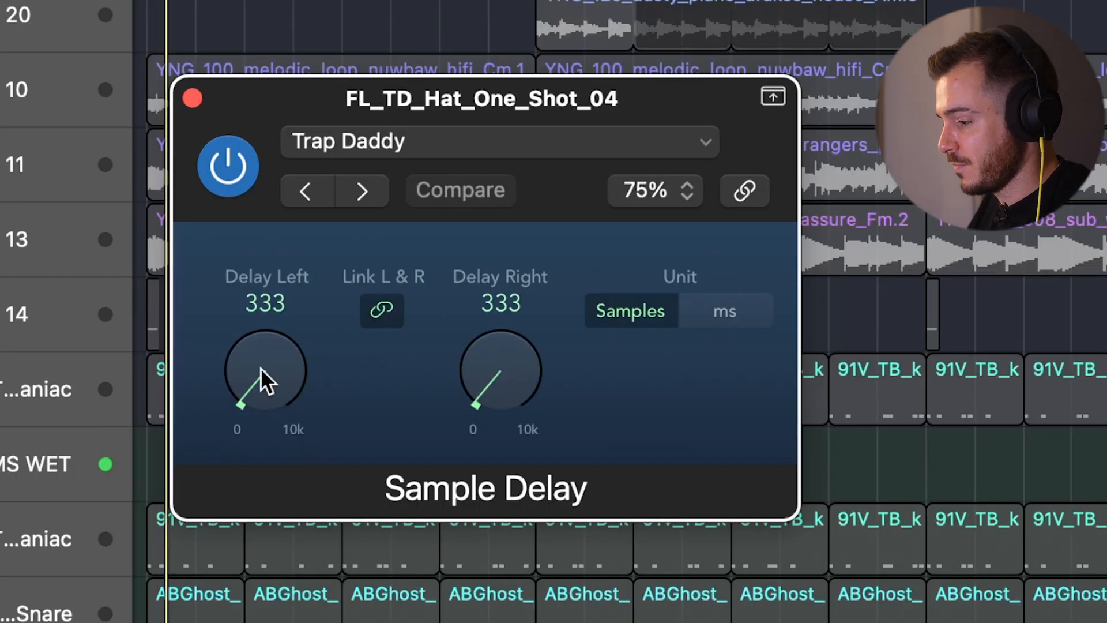
pyautogui.moveTo(228, 248); pyautogui.dragTo(226, 224)
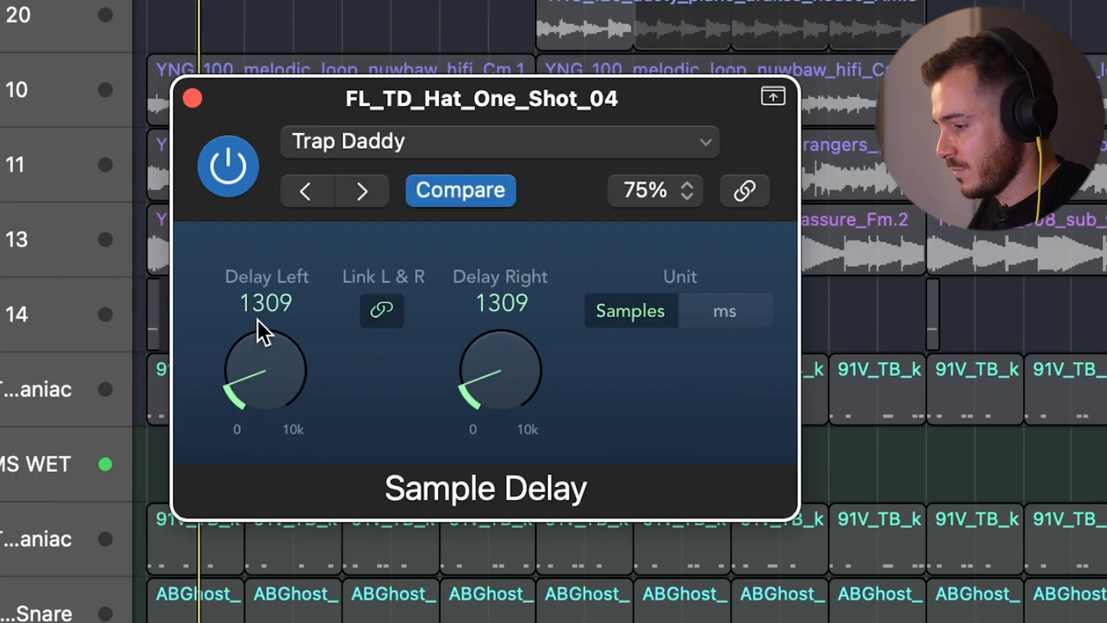
pyautogui.moveTo(257, 320); pyautogui.dragTo(261, 356)
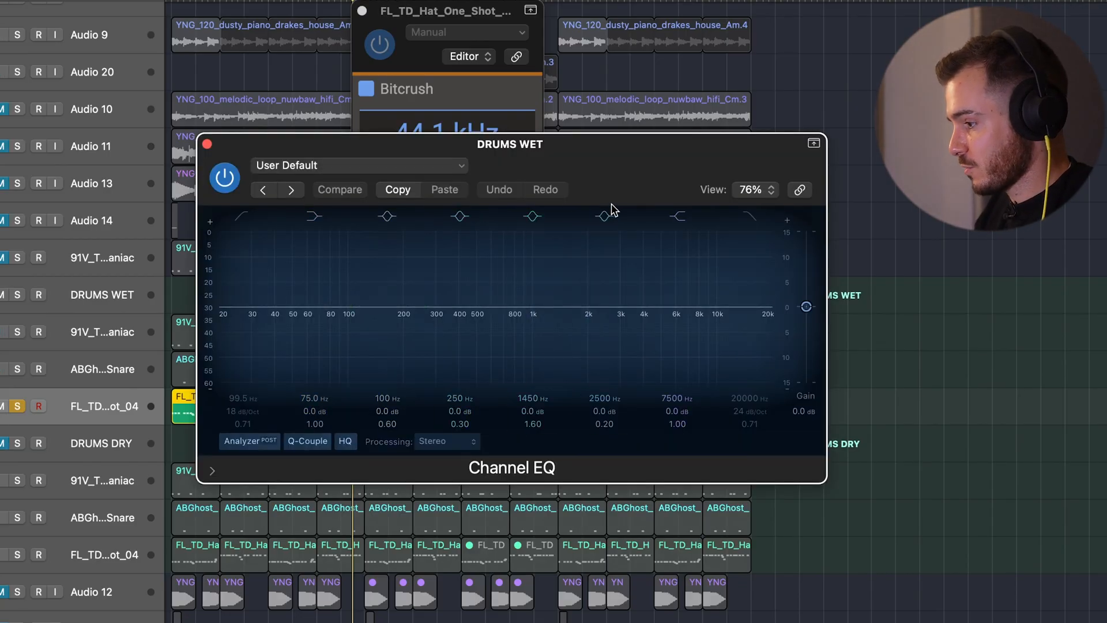
# - Add a 24 dB/Oct high cut at 12700 Hz on the DRUMS WET Channel EQ and close the EQ
pyautogui.moveTo(766, 325); pyautogui.dragTo(732, 330)
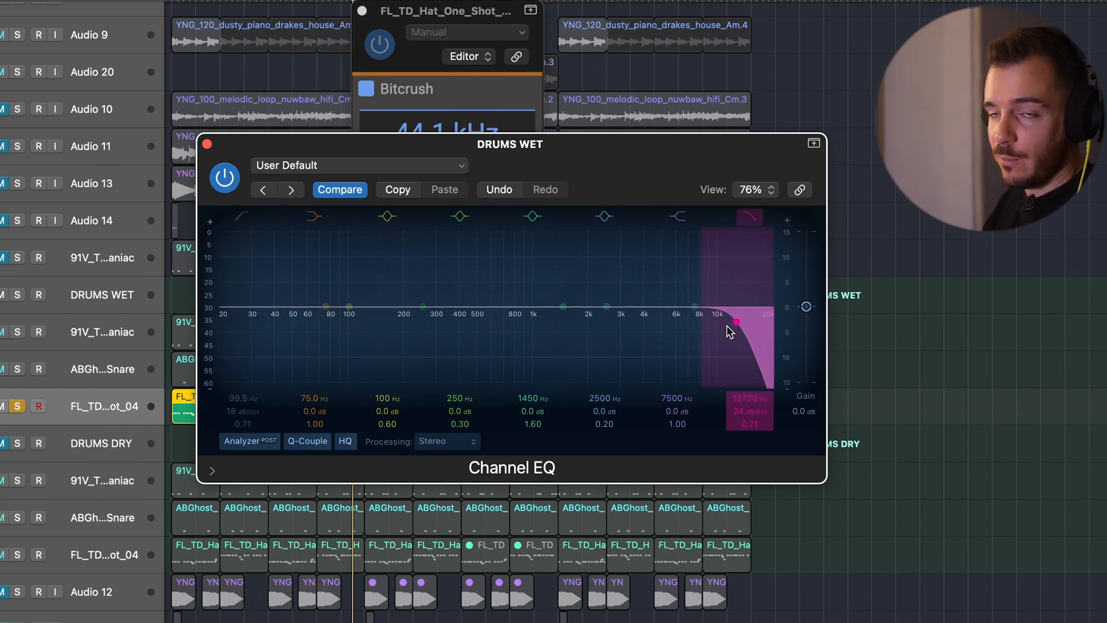
pyautogui.click(207, 144)
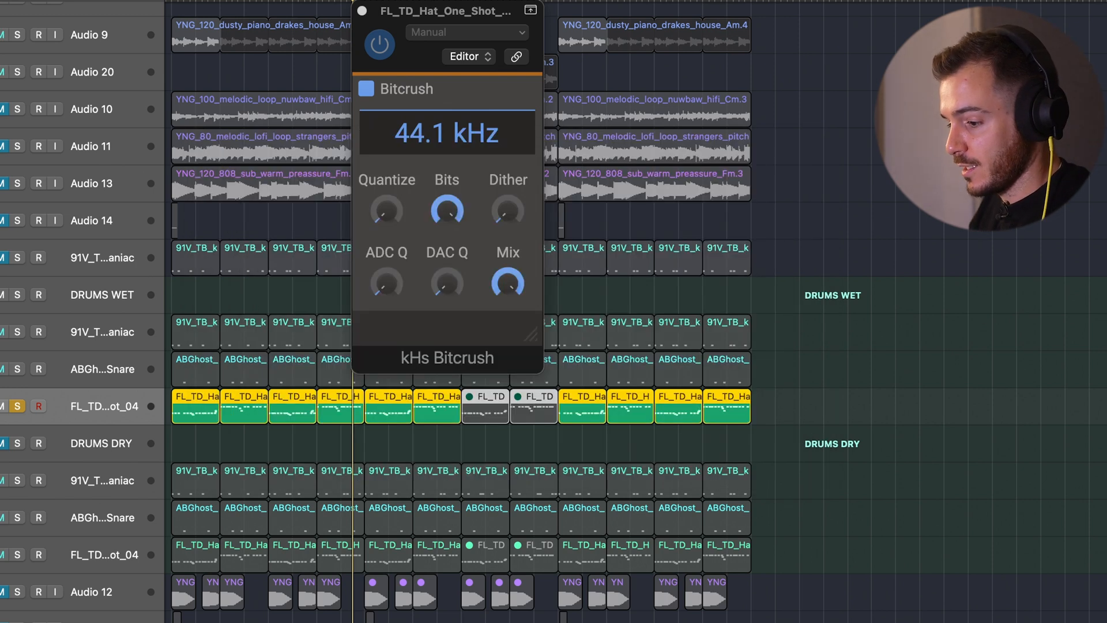
# - Reduce the hi-hat's Bitcrush sample rate to 20.6 kHz
pyautogui.click(1, 318)
pyautogui.press('Escape')
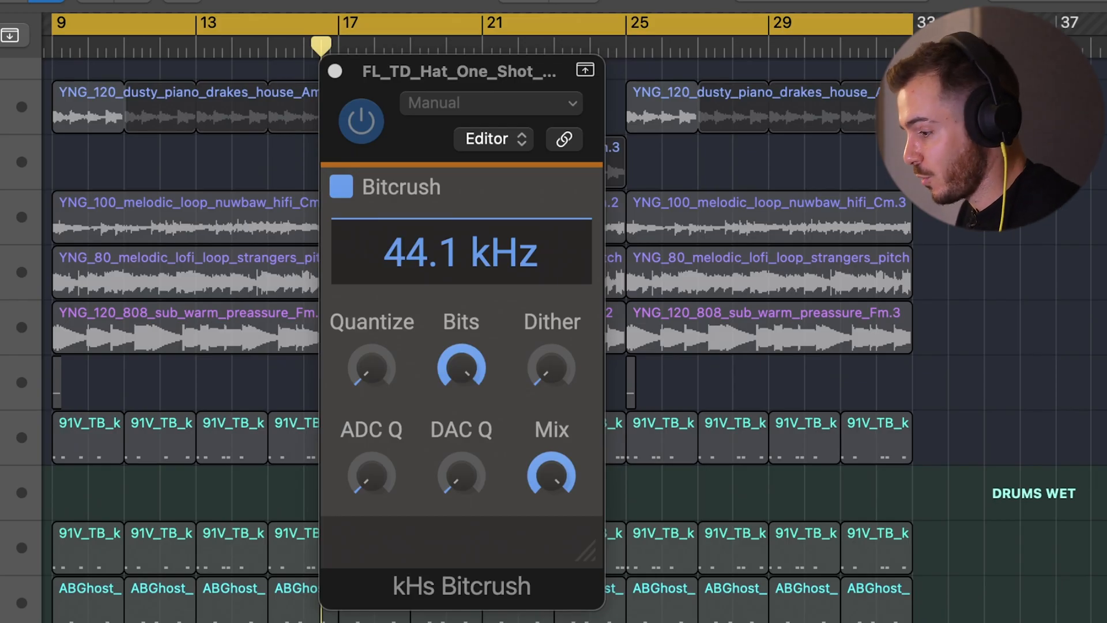
pyautogui.click(502, 236)
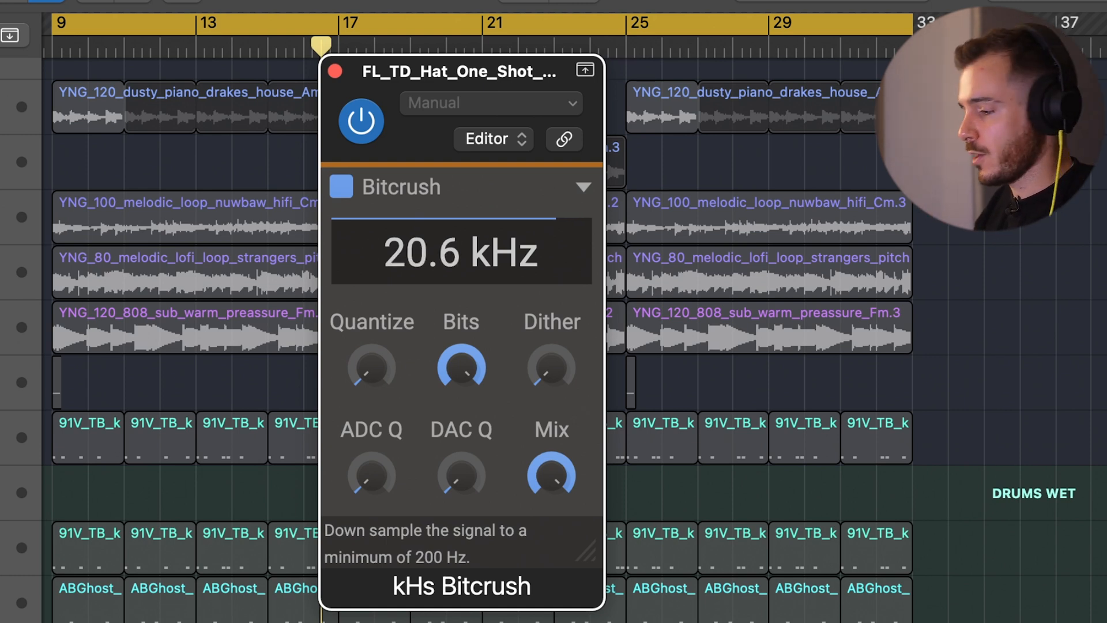
# - Set the hi-hat's Bitcrush sample rate to 23.2 kHz and raise its DAC Q
pyautogui.moveTo(461, 253); pyautogui.dragTo(462, 281)
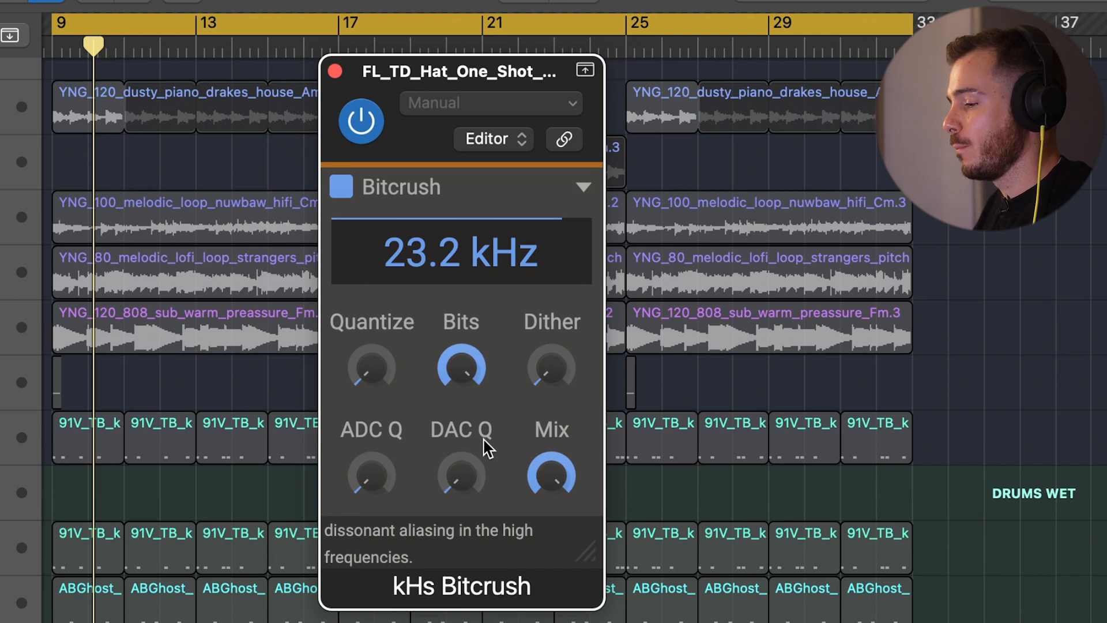
pyautogui.moveTo(461, 476); pyautogui.dragTo(481, 438)
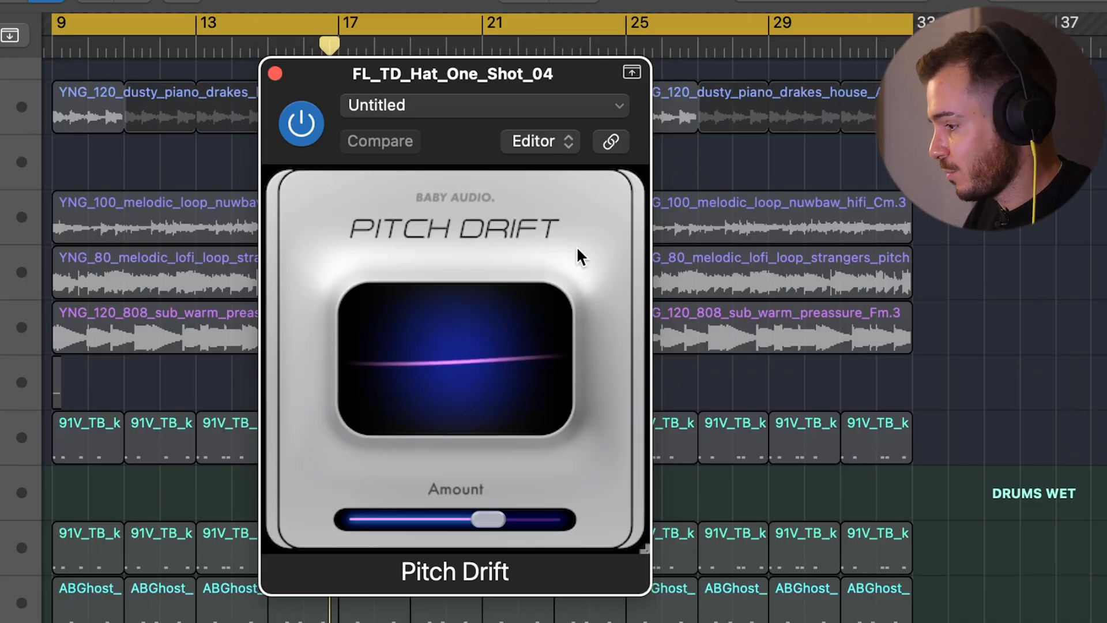
# - Adjust the drift speed of the hi-hat's Pitch Drift and raise its amount to nearly the maximum
pyautogui.moveTo(455, 381)
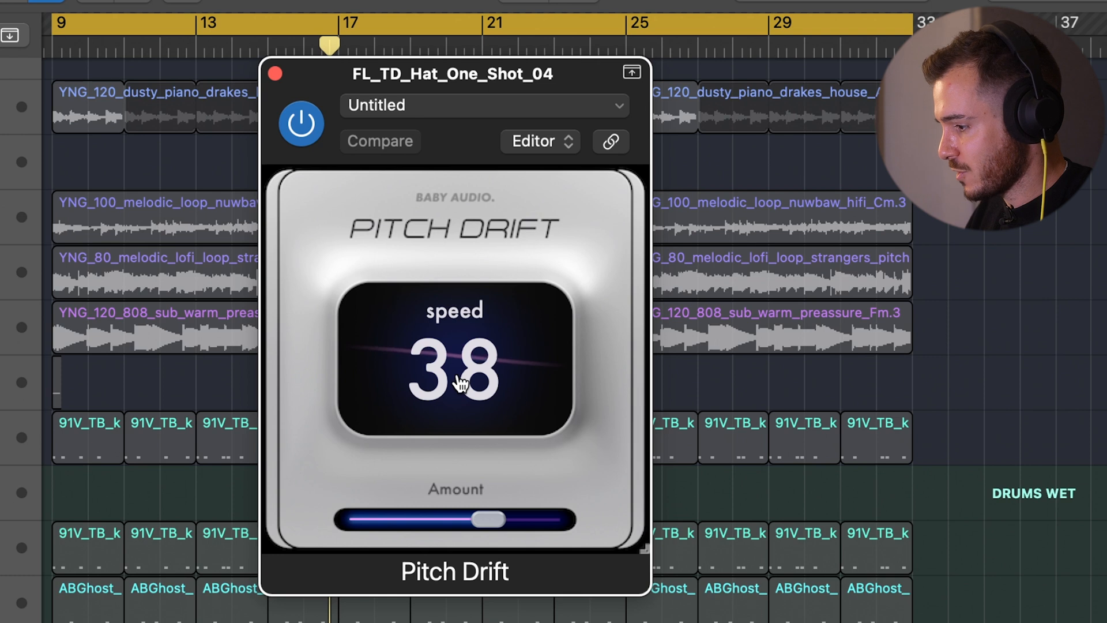
pyautogui.moveTo(460, 382); pyautogui.dragTo(465, 415)
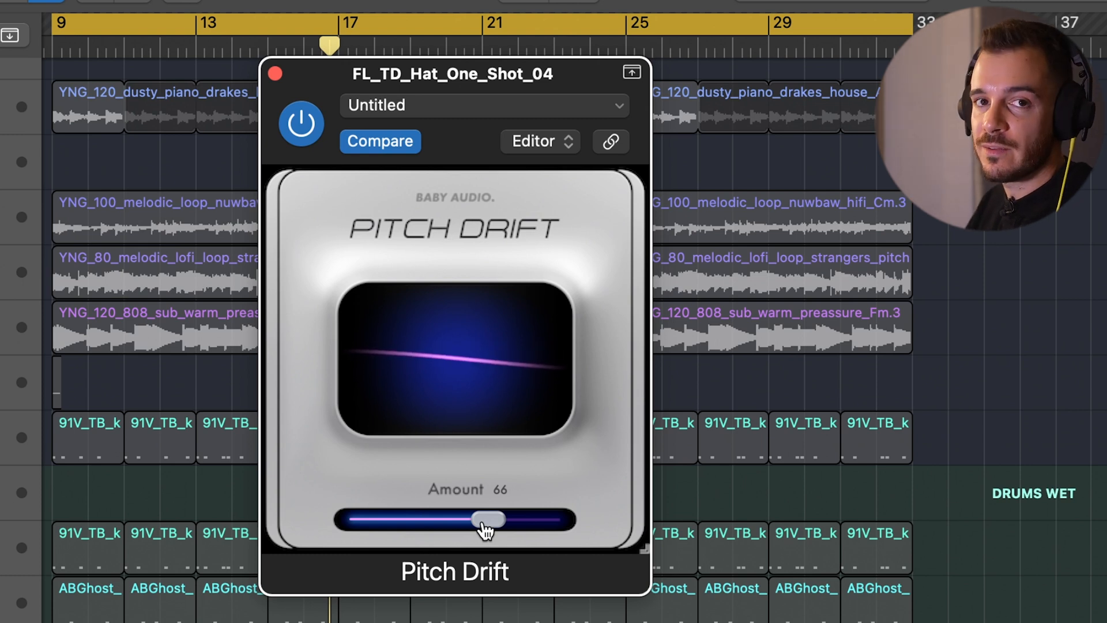
pyautogui.moveTo(483, 526); pyautogui.dragTo(557, 522)
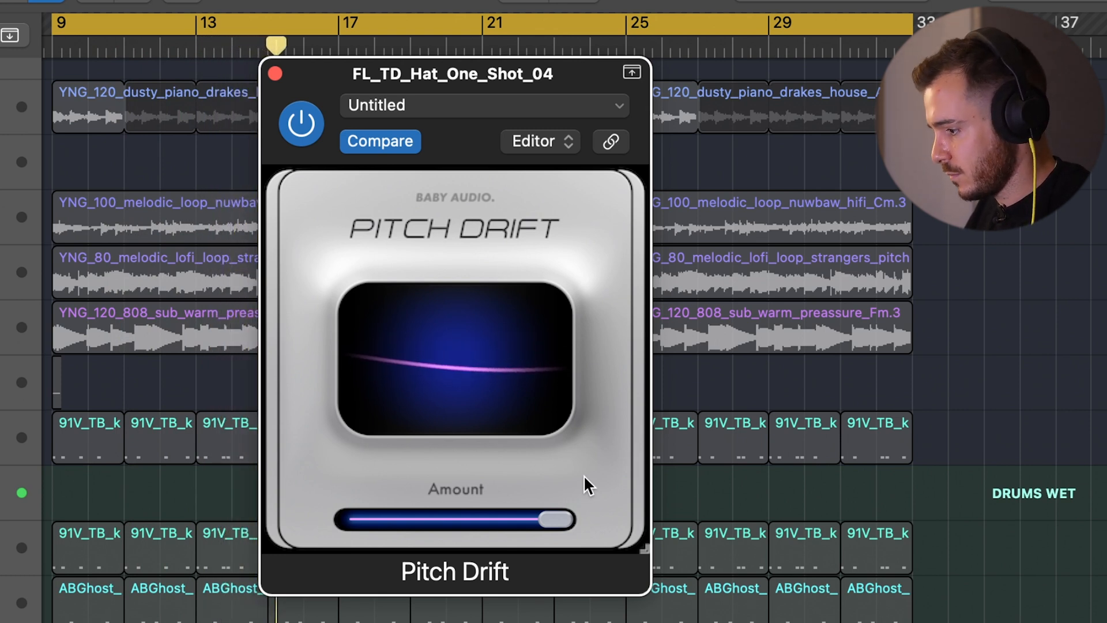
pyautogui.moveTo(484, 387)
pyautogui.moveTo(484, 388); pyautogui.dragTo(502, 35)
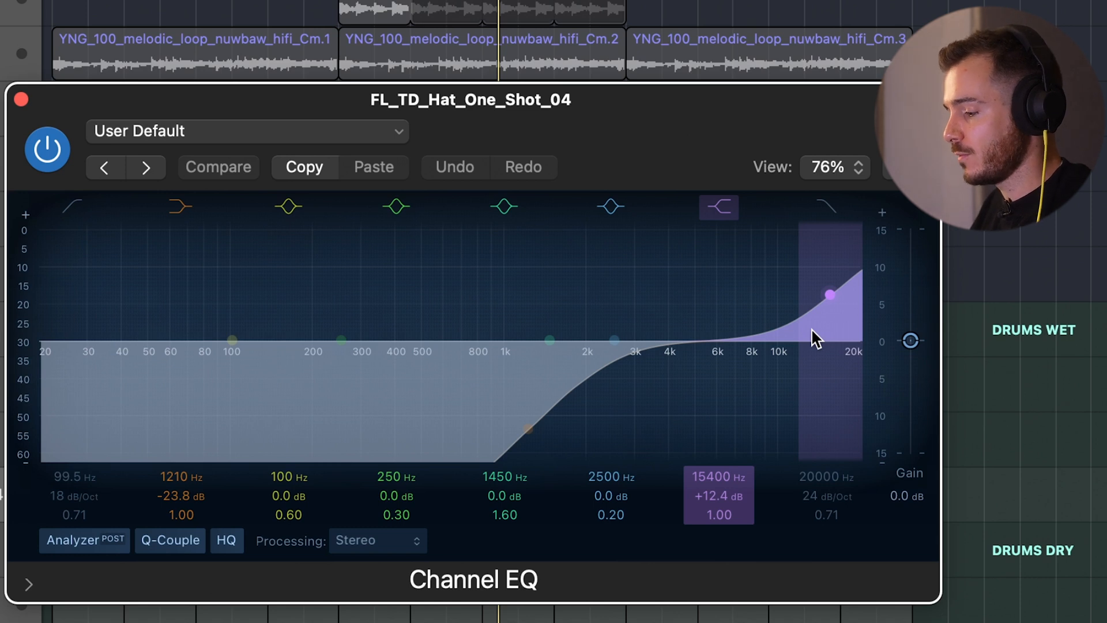
# - Play the hi-hat with its Channel EQ bypassed and active to compare, leave the EQ on and close it
pyautogui.press('space')
pyautogui.click(48, 149)
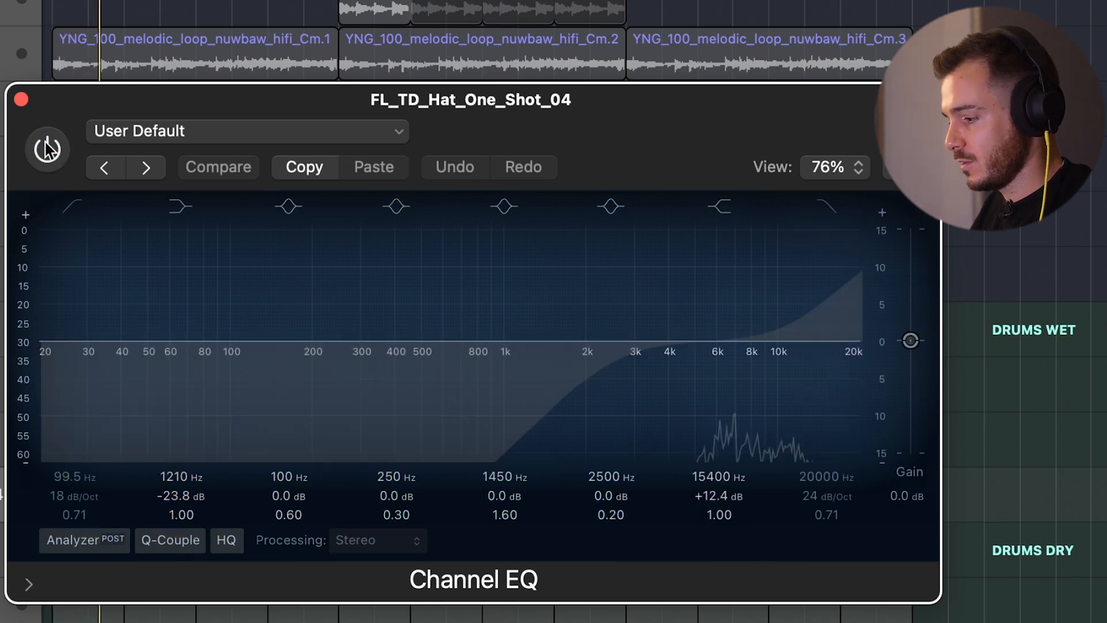
pyautogui.click(47, 149)
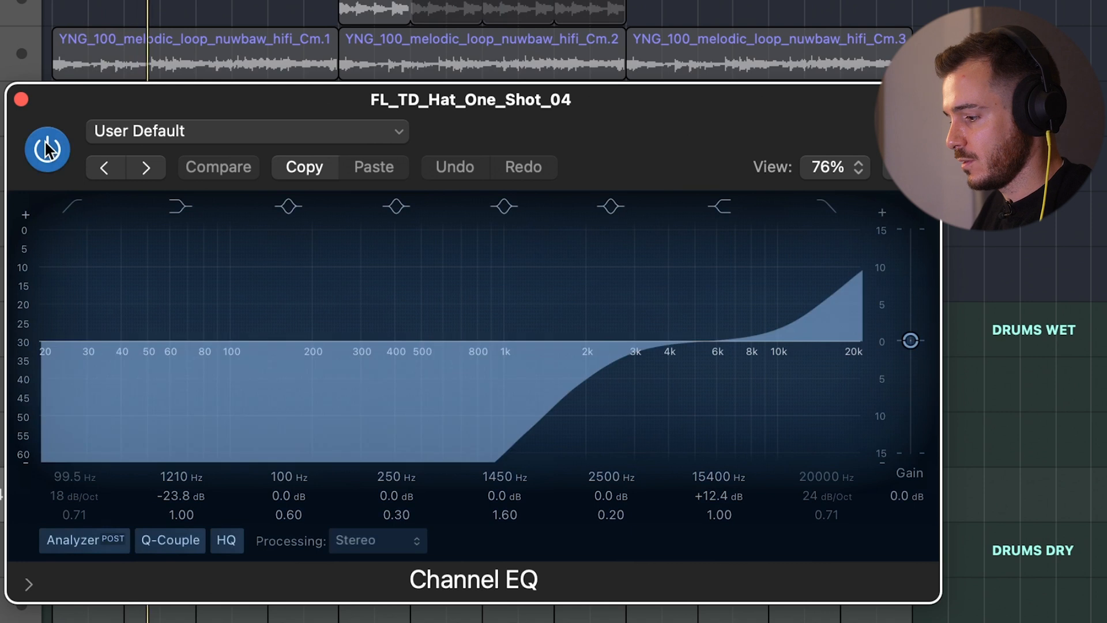
pyautogui.click(21, 100)
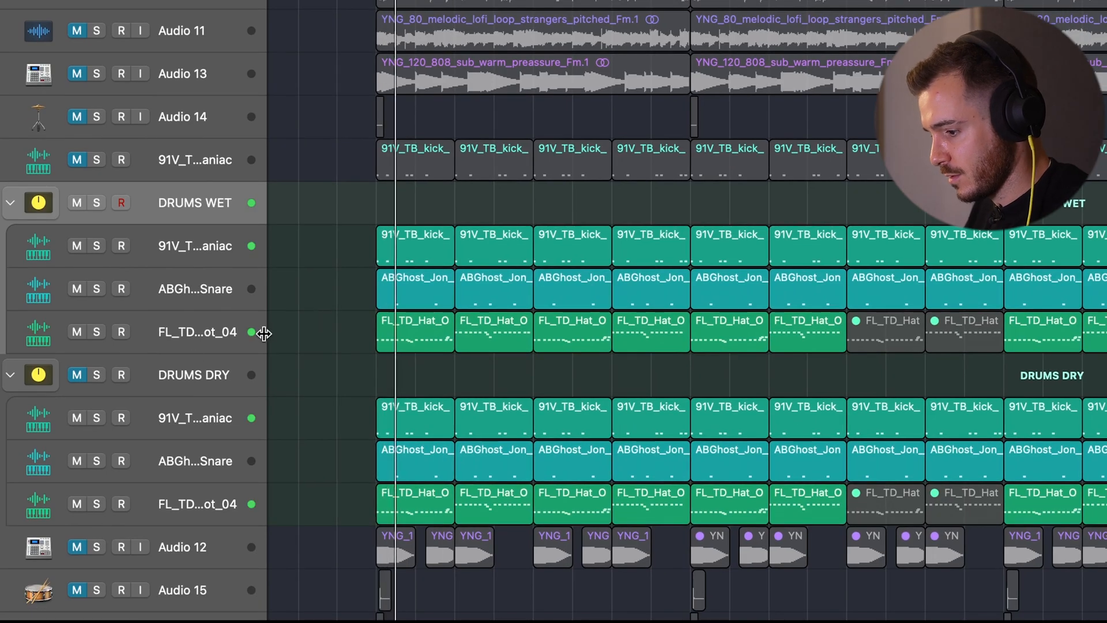
# - Toggle solo on the DRUMS DRY stack during playback to compare the unprocessed drums with DRUMS WET
pyautogui.click(96, 375)
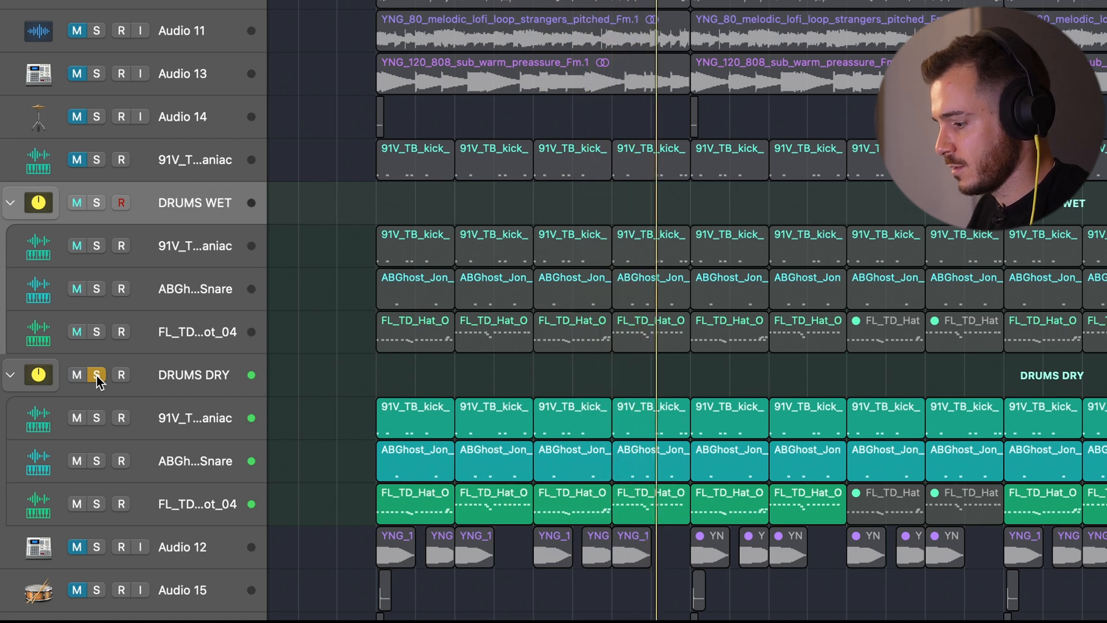
pyautogui.click(96, 376)
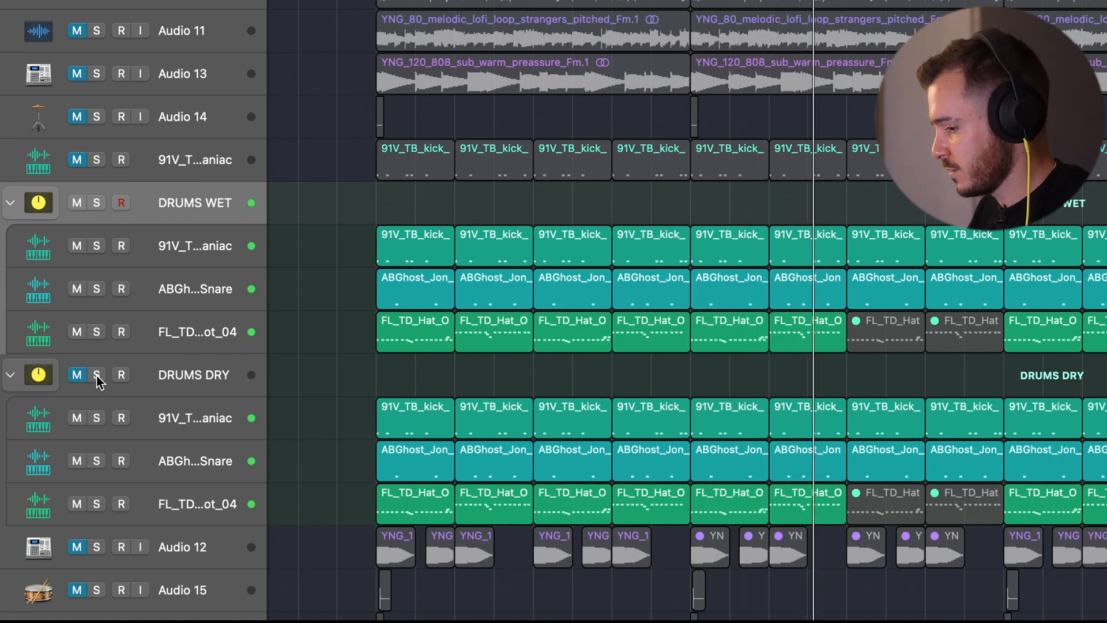
pyautogui.click(95, 375)
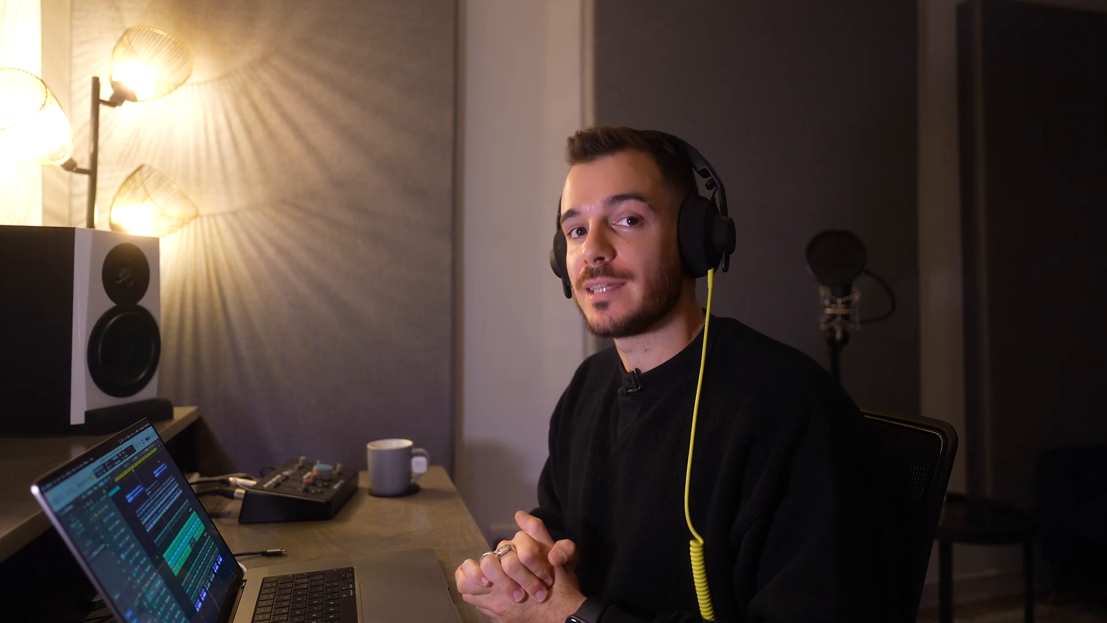